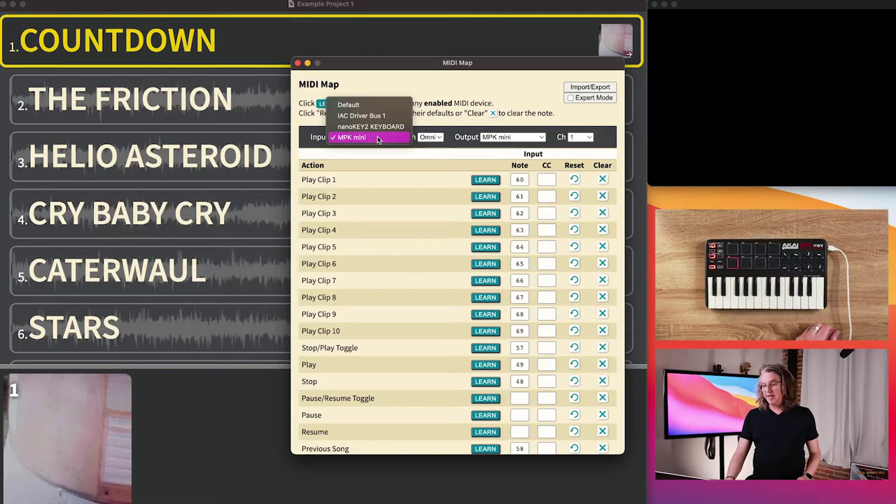
Keep MPK mini as the MIDI Map input device and show the available MIDI devices again
click(379, 139)
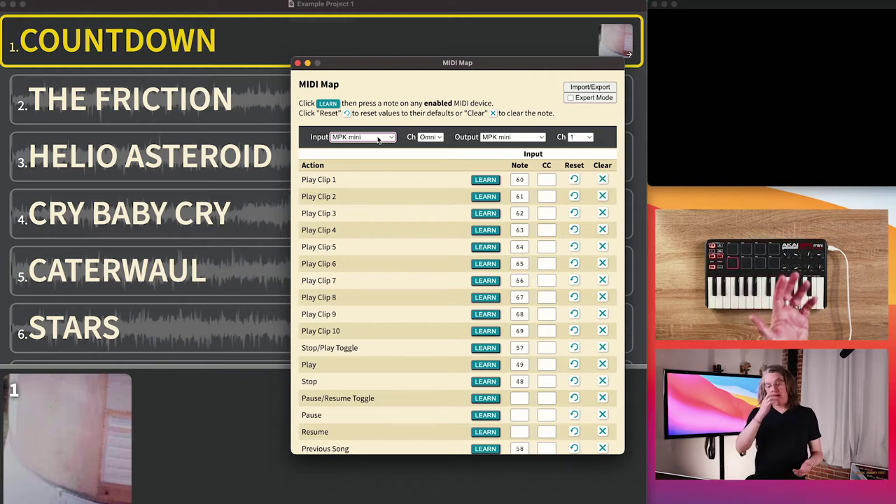
click(378, 138)
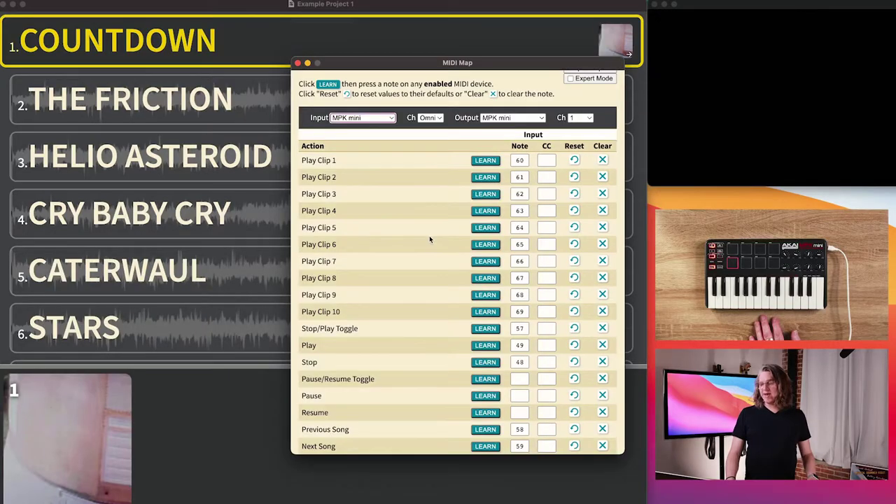
scroll(430, 240, down, 1)
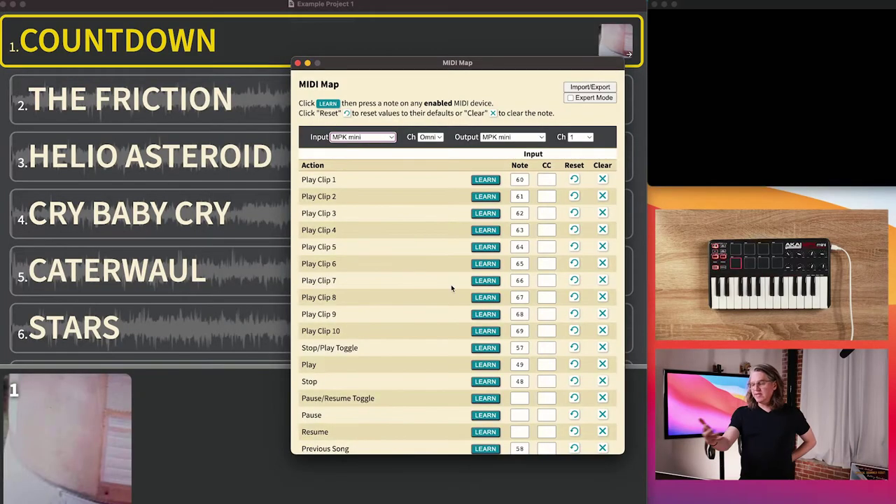
Scroll down through the MIDI Map's action list and back up
scroll(451, 284, down, 1)
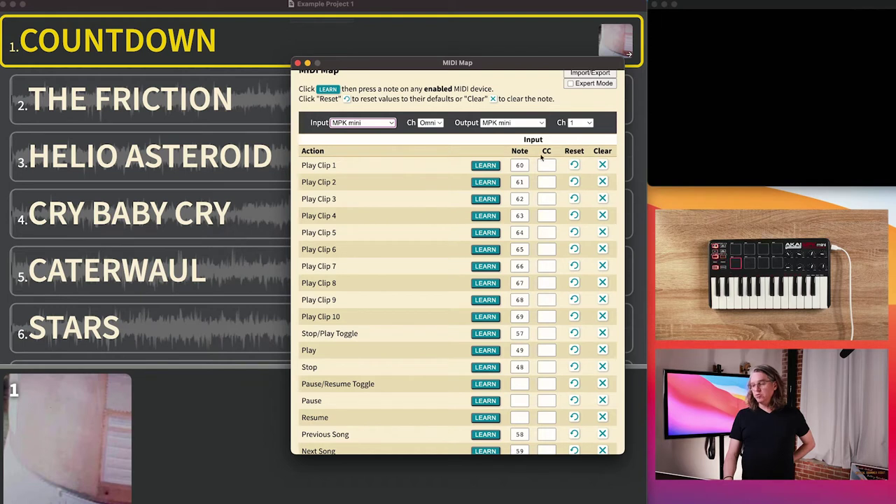
scroll(559, 341, down, 5)
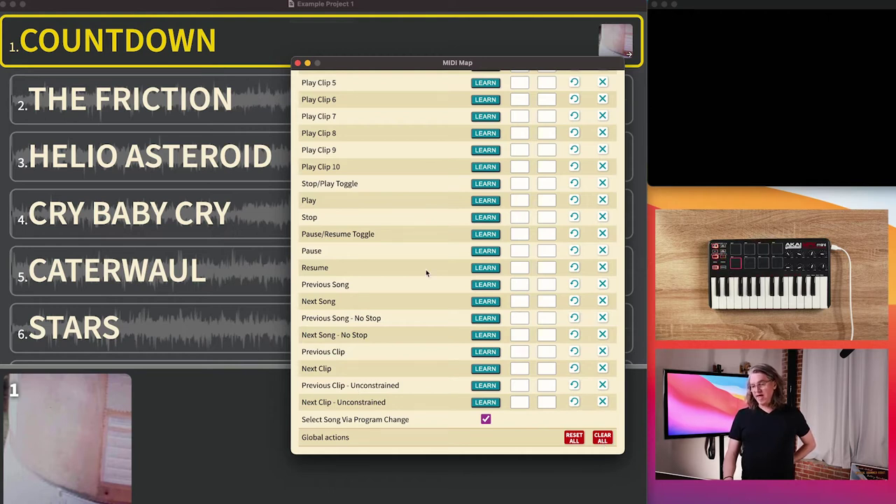
scroll(426, 272, up, 5)
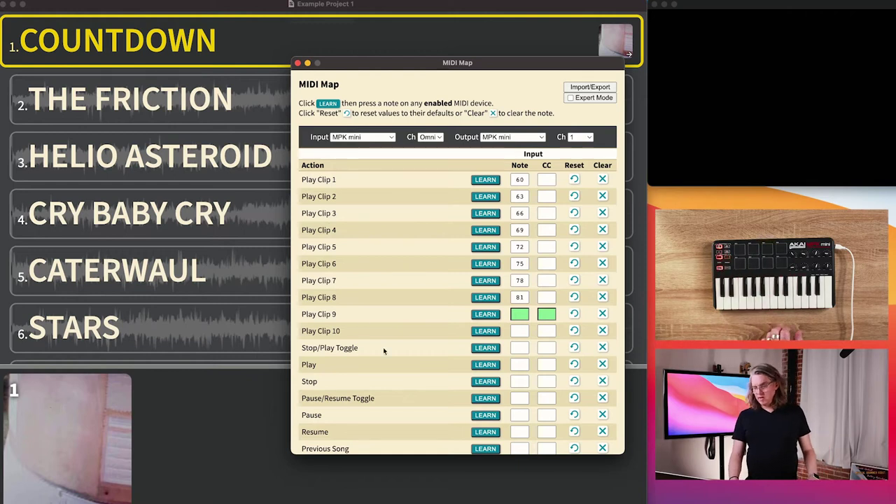
Scroll the MIDI Map between the Play Clip 1–8 rows and the Previous/Next Song rows
scroll(383, 348, down, 5)
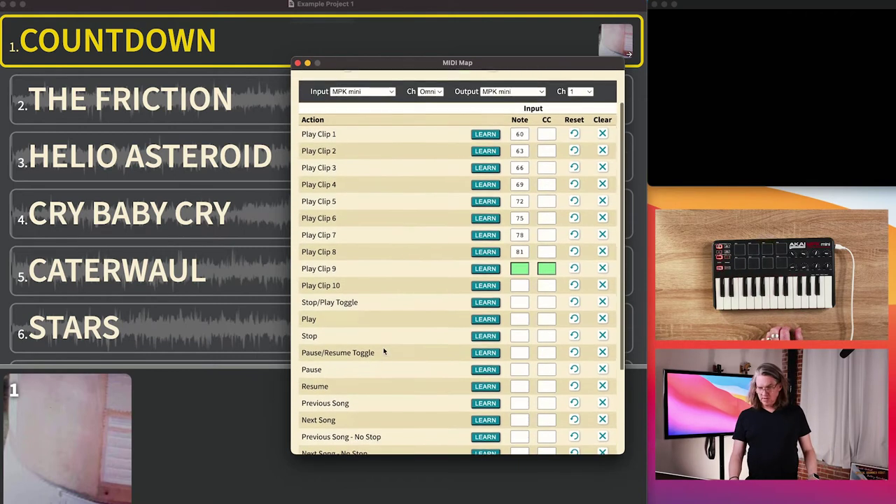
scroll(383, 347, down, 3)
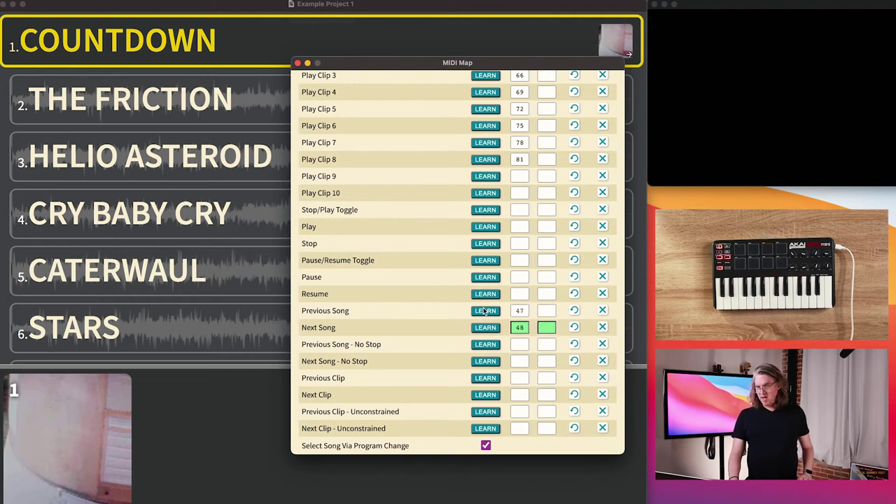
scroll(375, 333, down, 2)
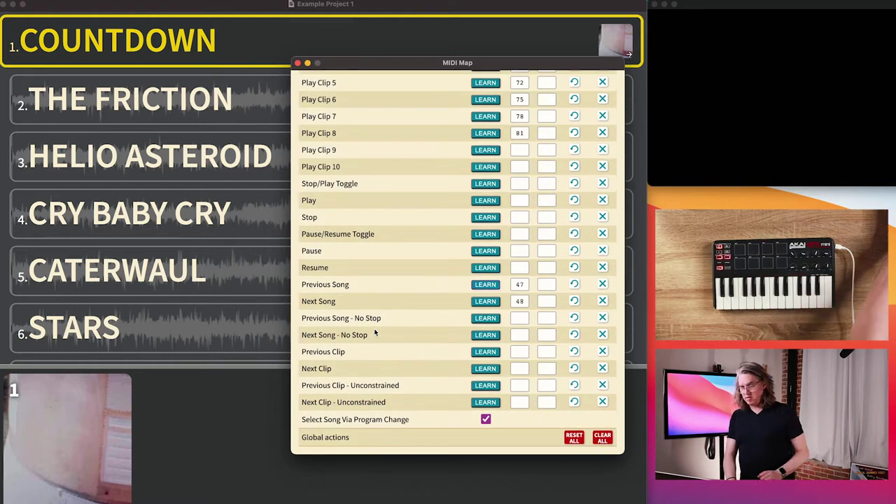
scroll(434, 282, up, 10)
scroll(495, 319, down, 5)
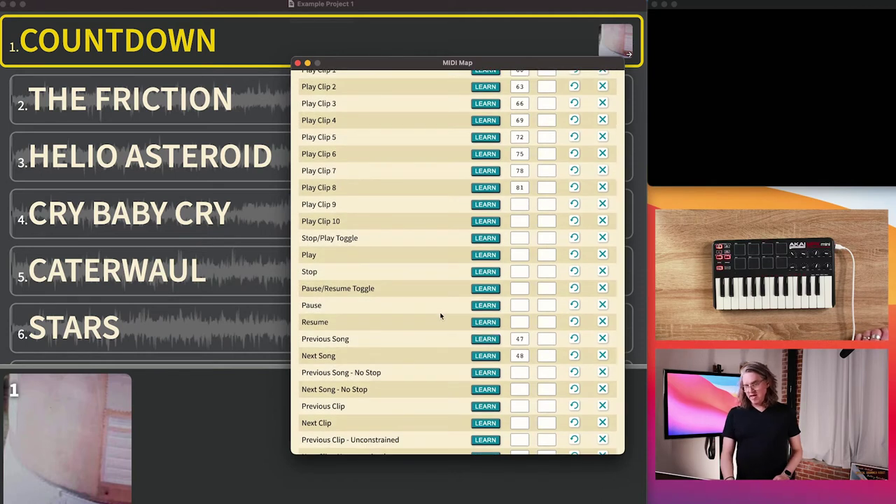
scroll(440, 317, up, 10)
scroll(441, 317, down, 12)
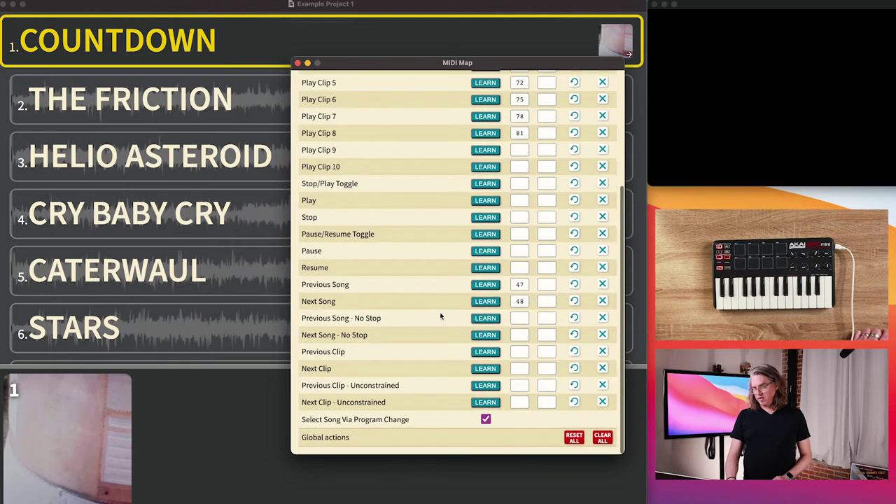
scroll(440, 316, up, 10)
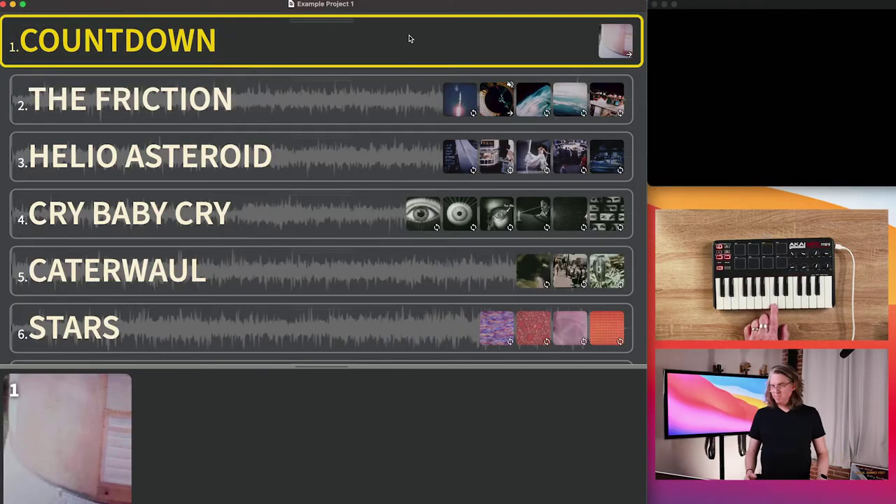
Step through the song list via Stars and Countdown to land on Helio Asteroid
key(Down)
key(Down)
key(Down)
key(Down)
key(Down)
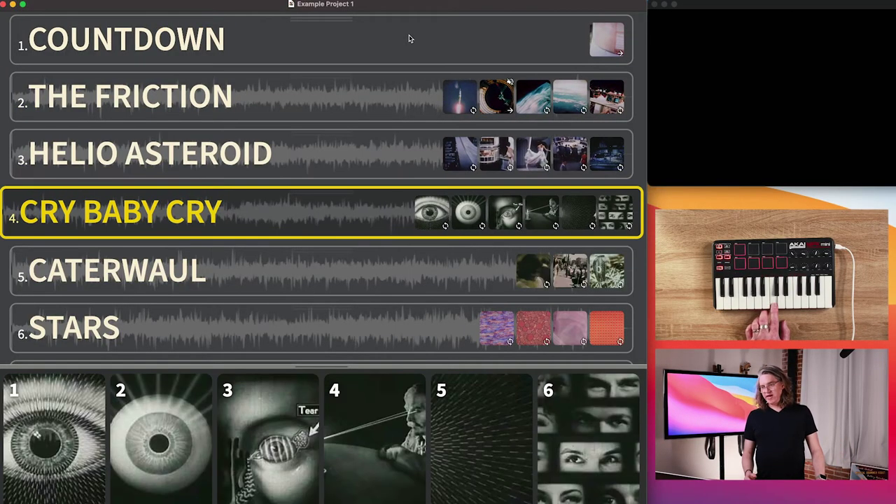
key(Up)
key(Up)
key(Up)
key(Up)
key(Up)
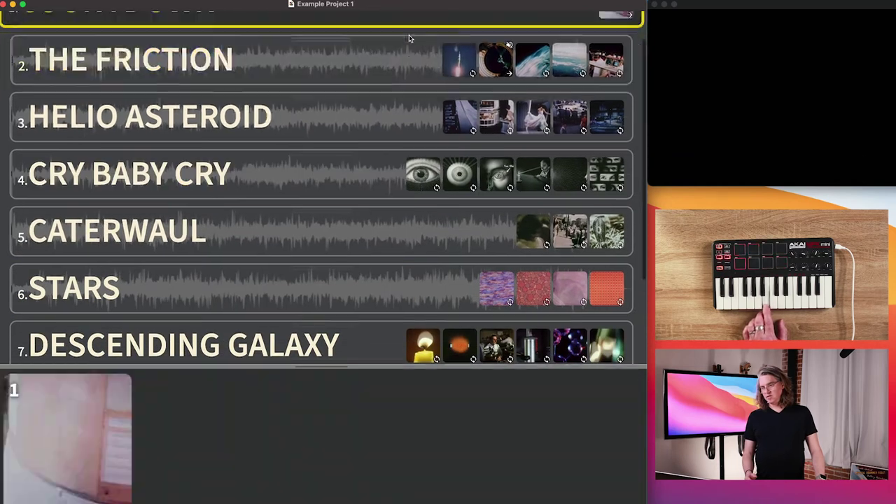
key(Down)
key(Down)
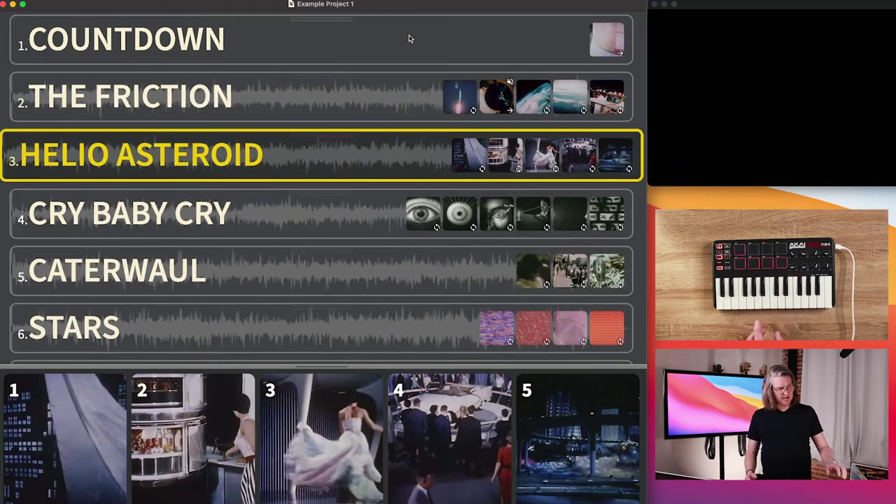
Trigger Helio Asteroid's clips 1, 2, 3 and 4, then clip 1 again
key(1)
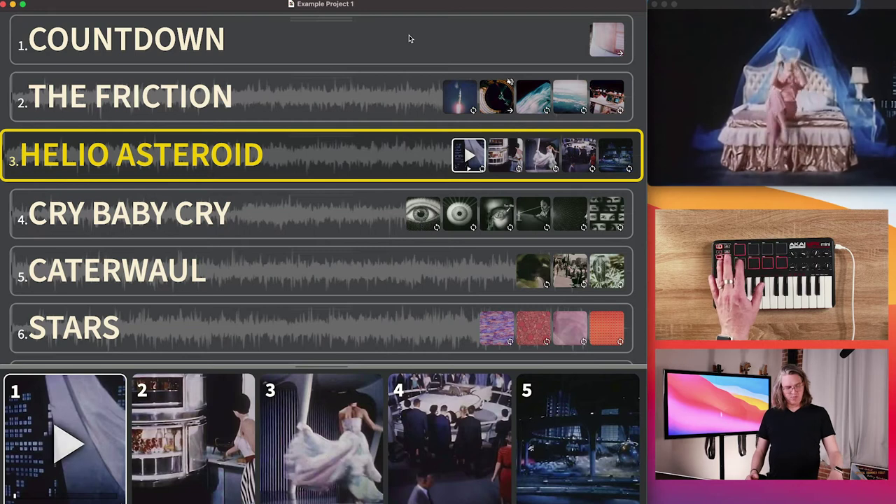
key(2)
key(3)
key(4)
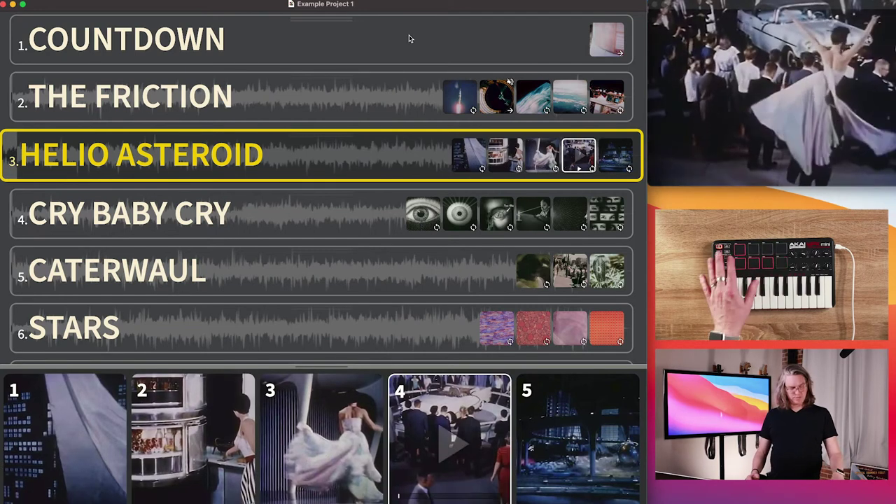
key(1)
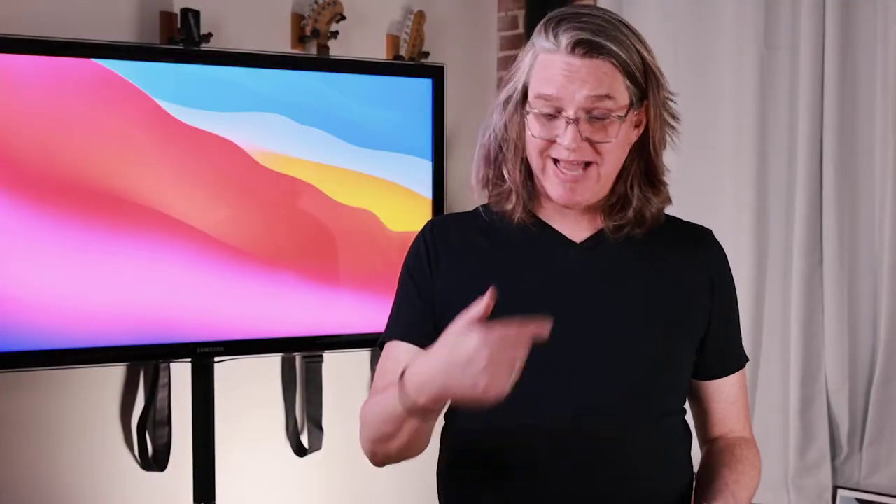